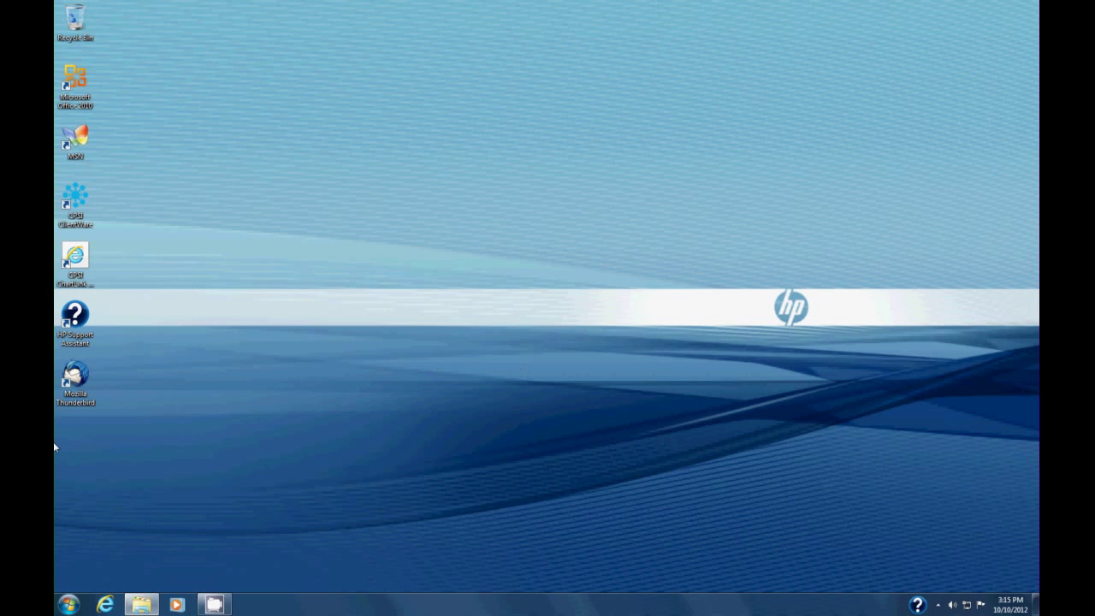
Open Internet Properties via Control Panel's Network and Internet and show its Content tab.
click(68, 604)
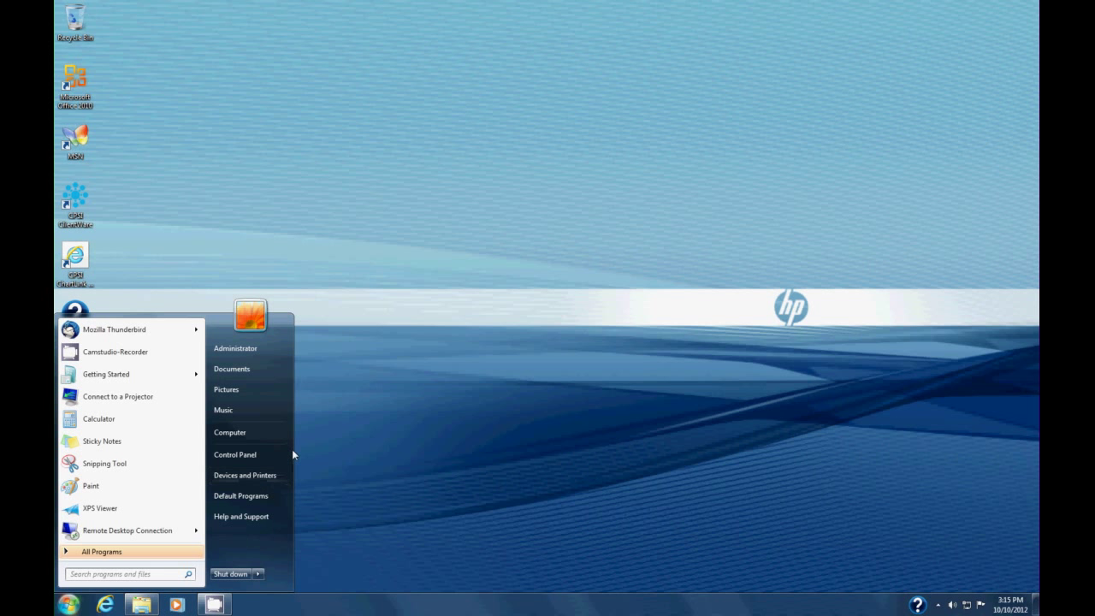
click(246, 454)
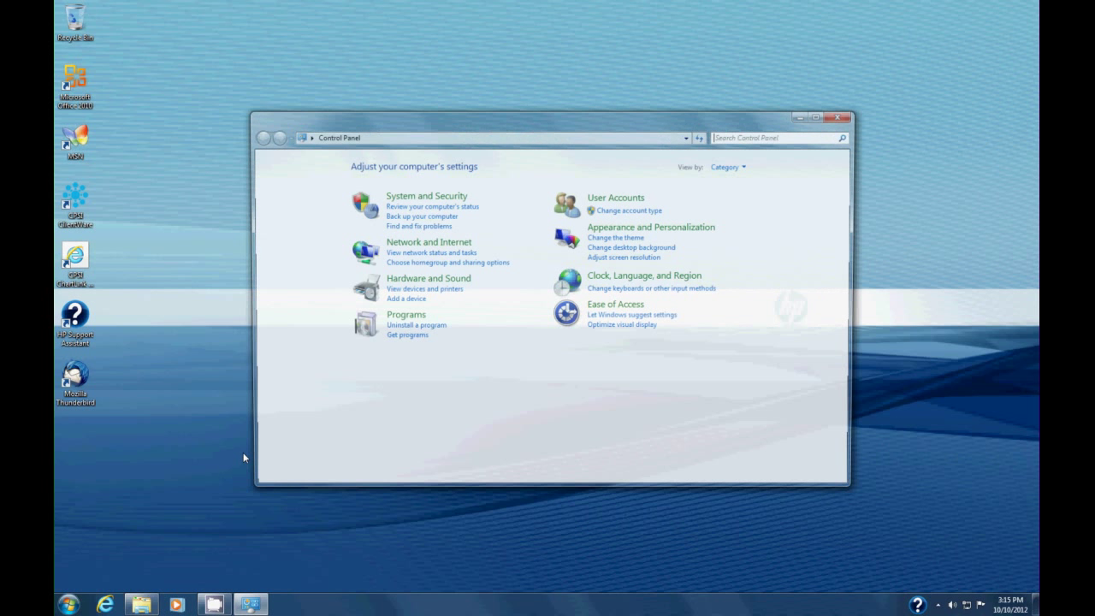
click(421, 244)
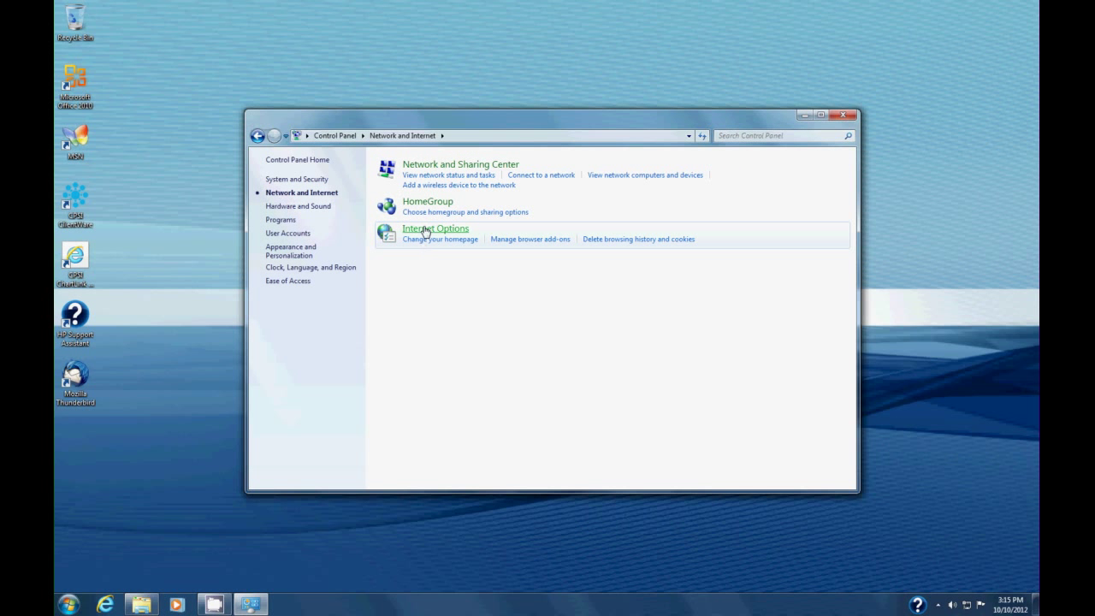
click(426, 231)
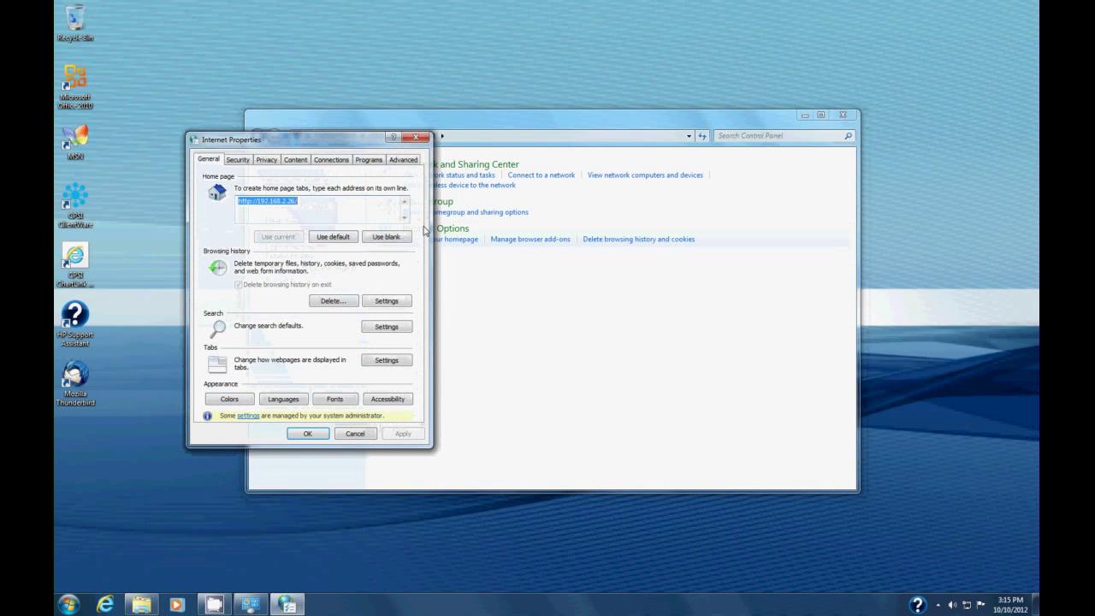
drag(354, 139, 502, 141)
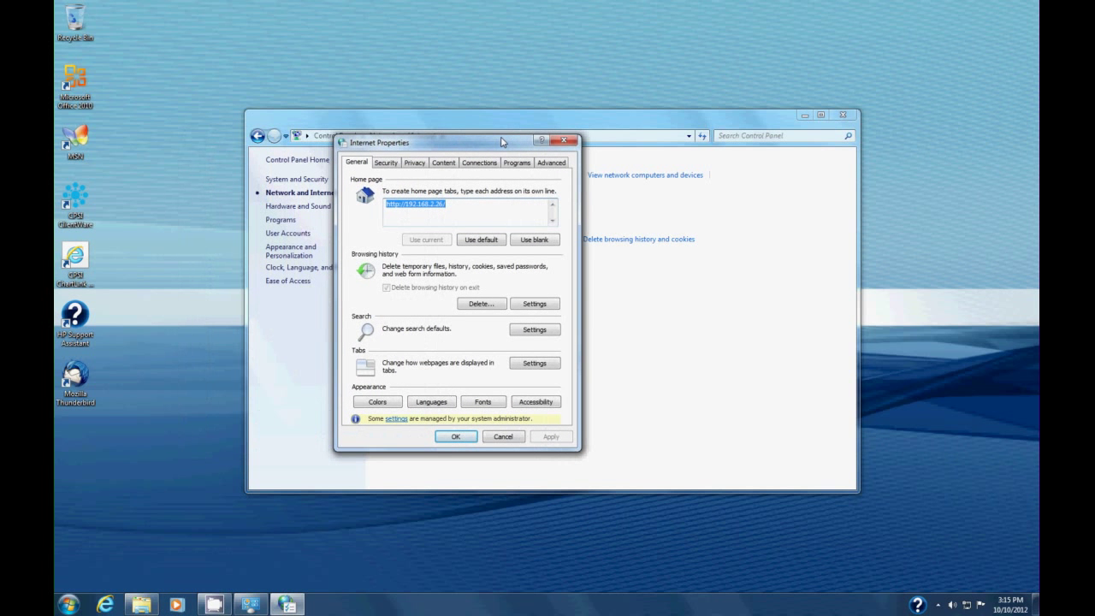
click(444, 163)
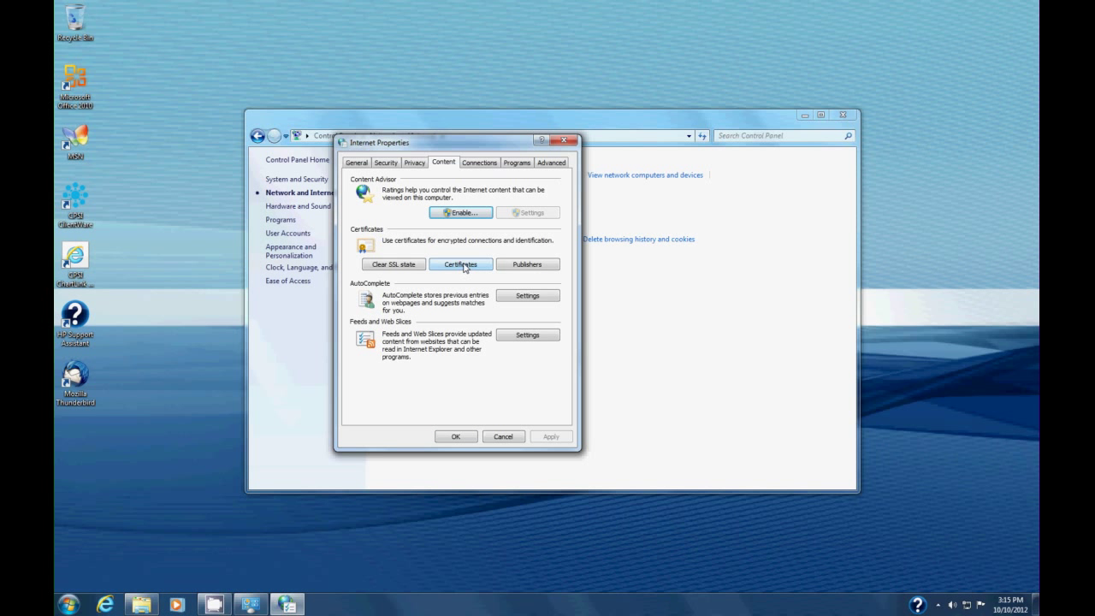
Select the first Personal certificate in Certificates and start its export past the wizard's welcome page.
click(462, 264)
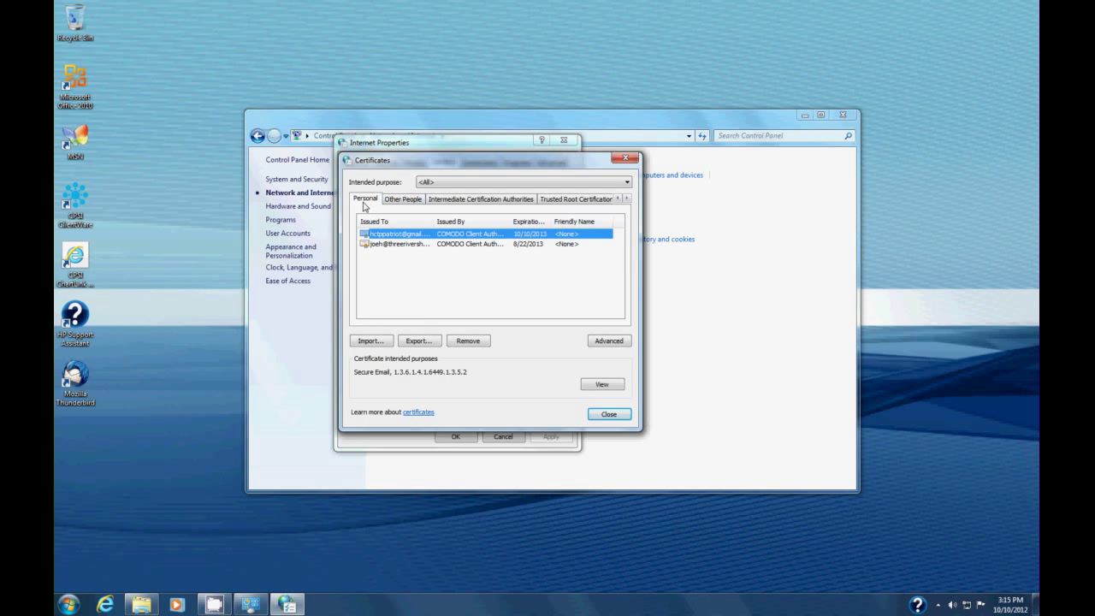
click(364, 202)
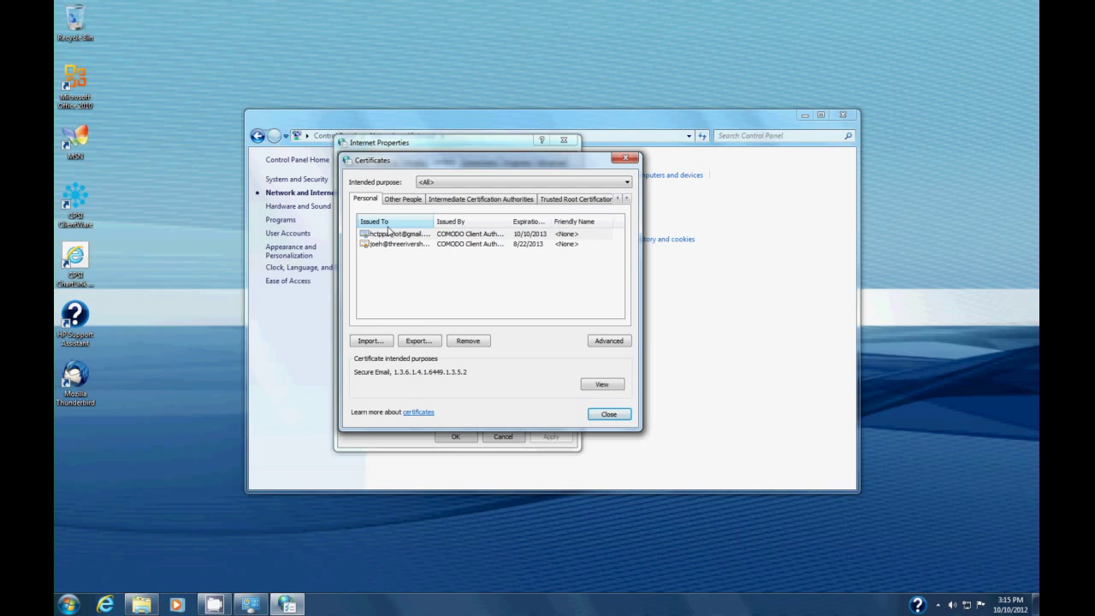
click(386, 236)
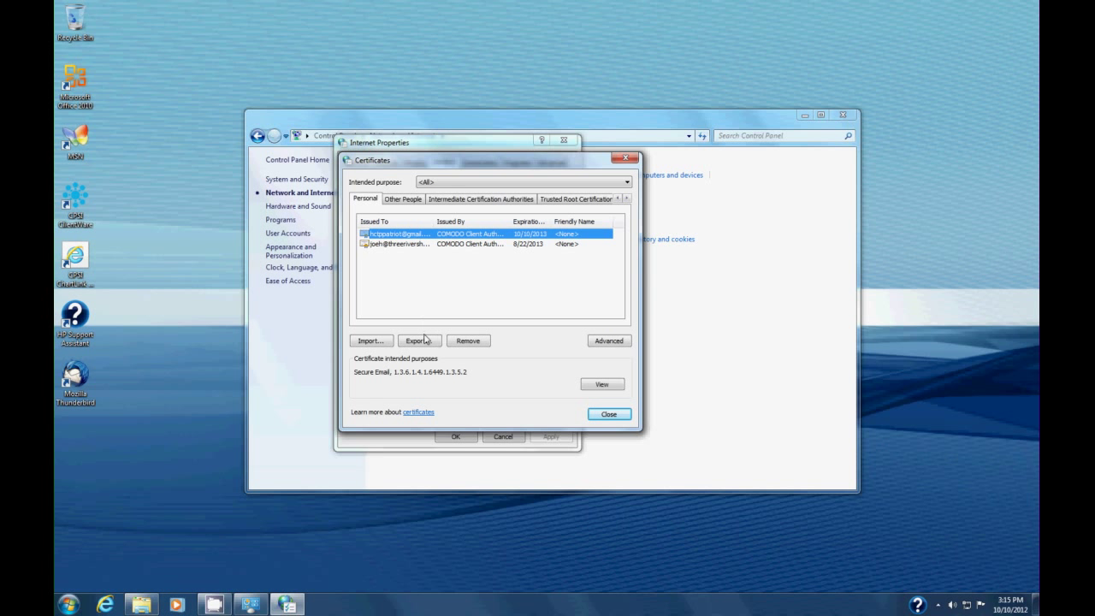
click(419, 341)
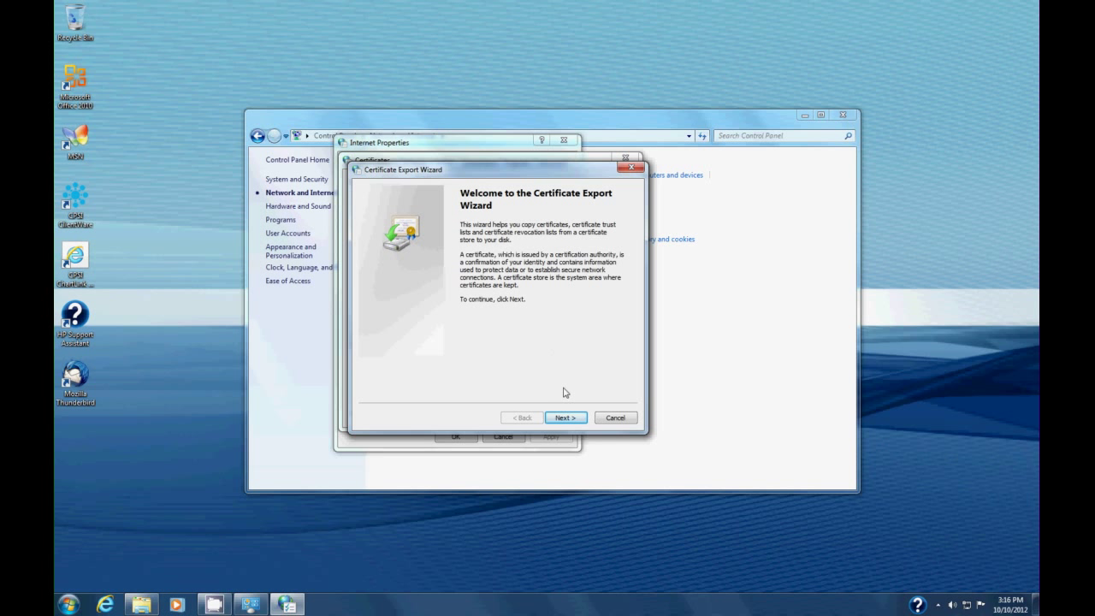
click(567, 419)
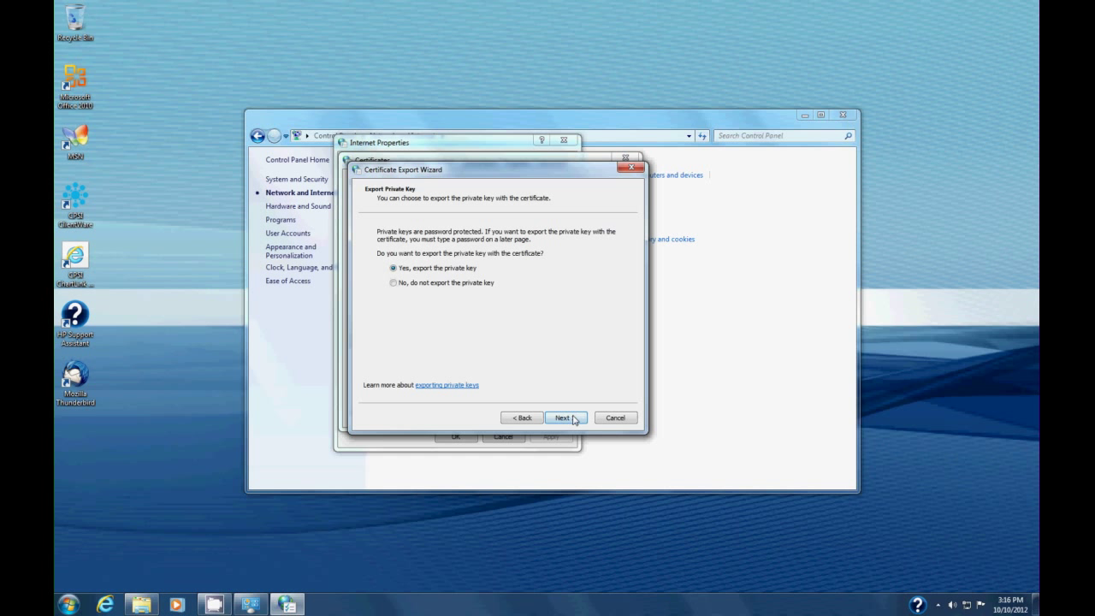
Export the private key too, using Personal Information Exchange - PKCS #12 (.PFX) format.
click(576, 418)
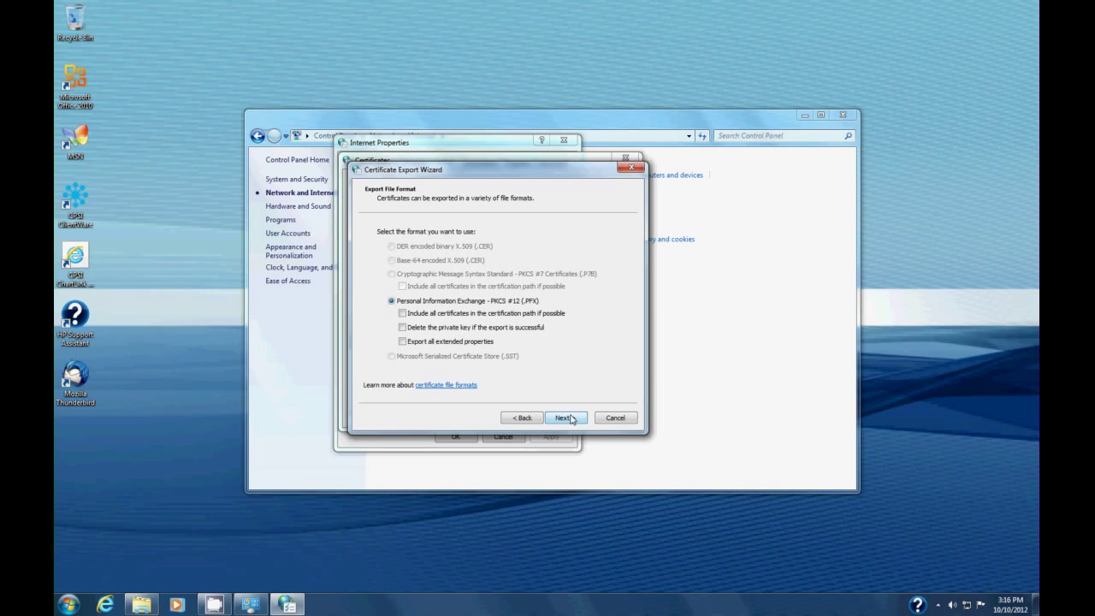
click(572, 418)
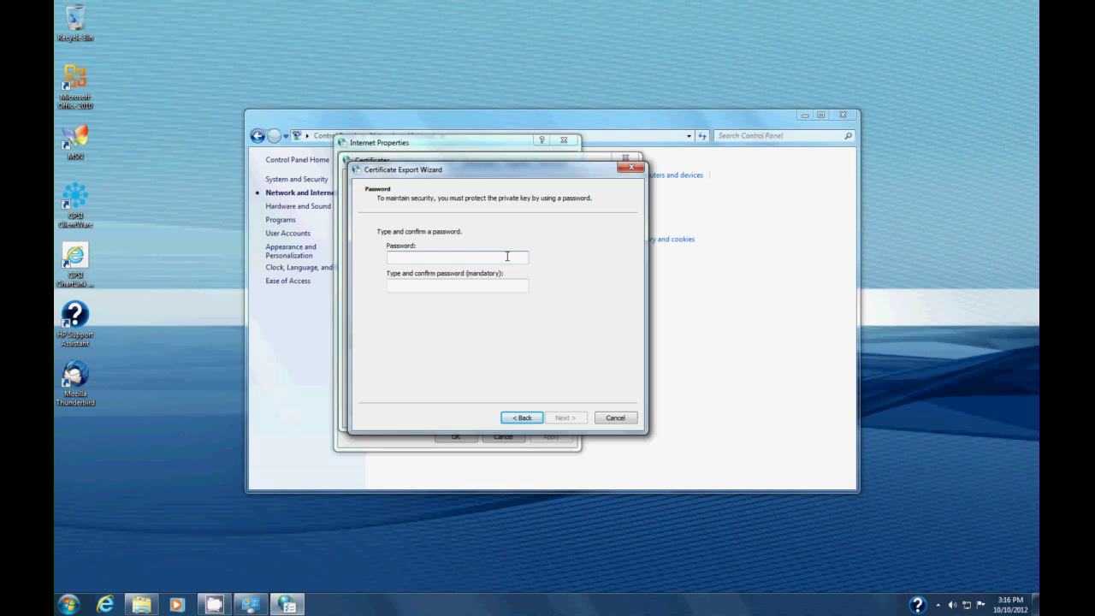
click(507, 255)
Enter and confirm a protection password for the exported private key.
text(*****)
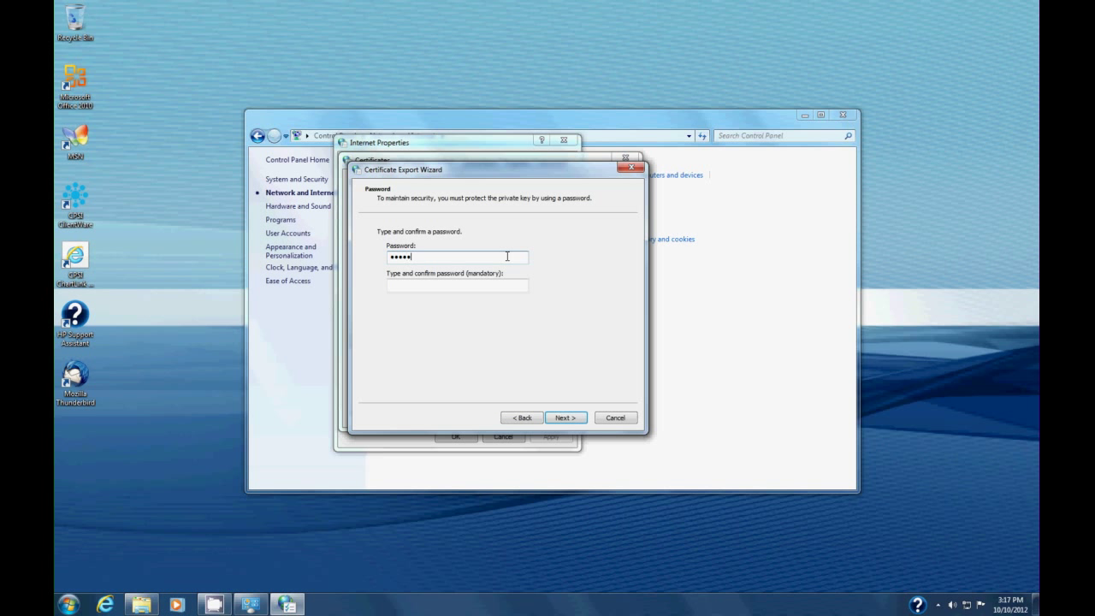
text(**********)
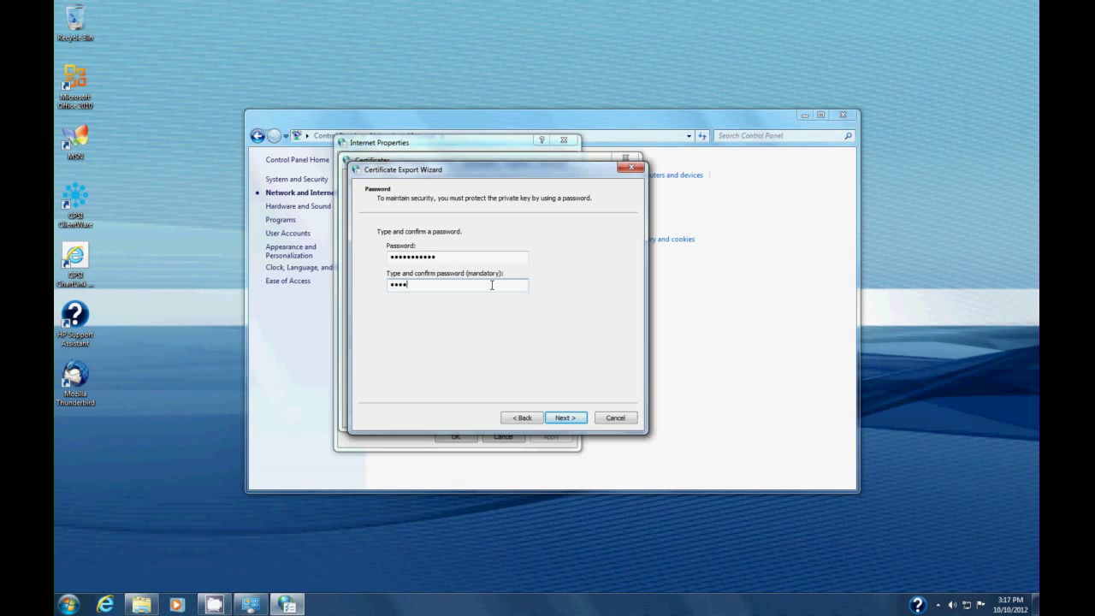
text(********)
click(565, 418)
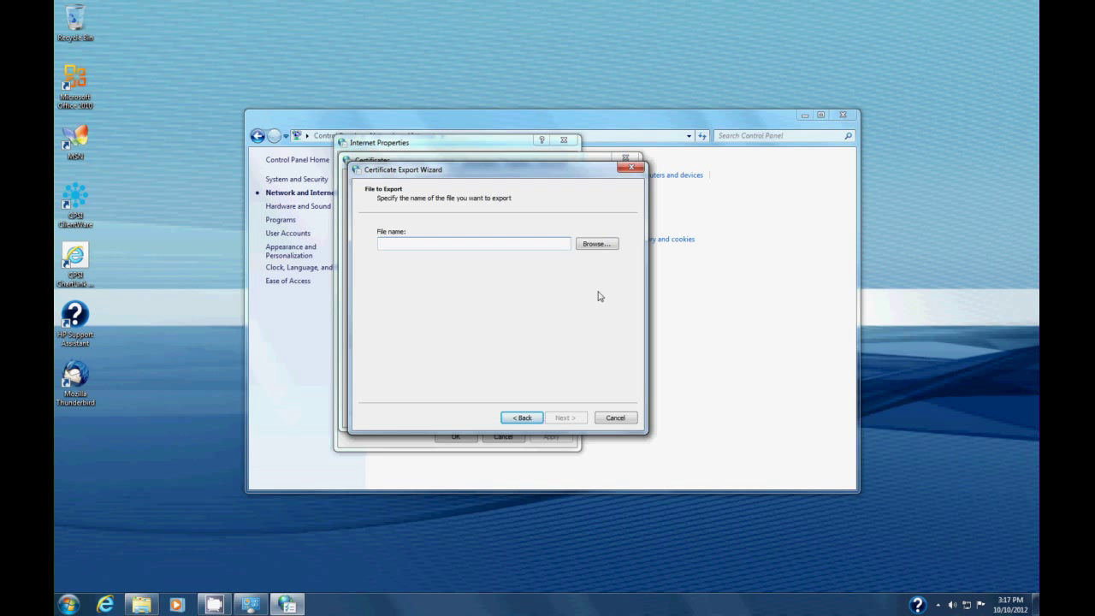
Save the export as HCTPPatriot-Email-Cert.pfx on the Desktop and reach the summary page.
click(598, 245)
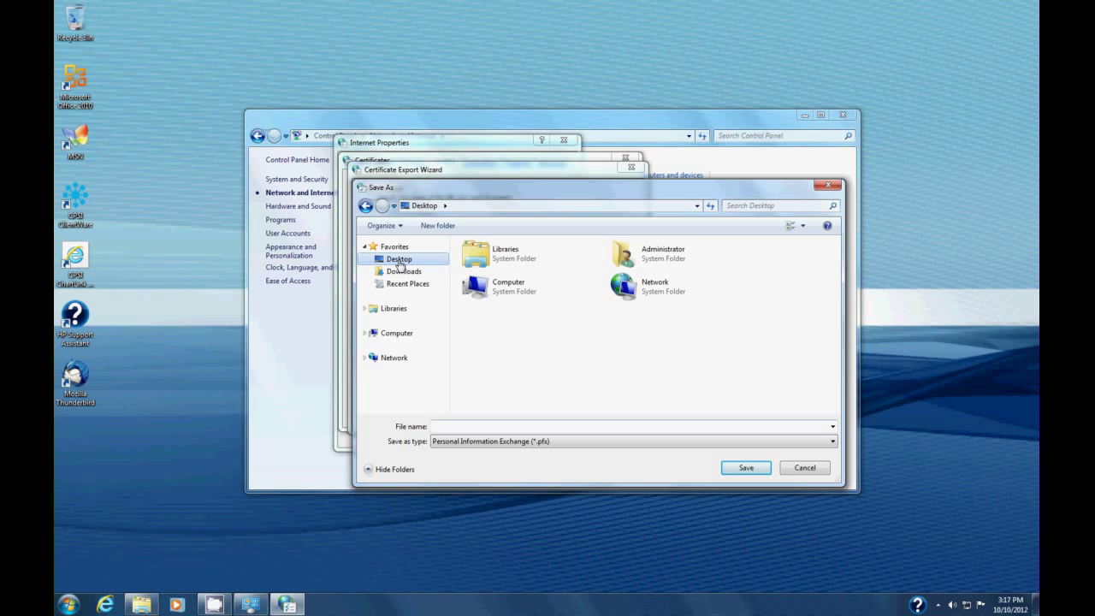
click(446, 428)
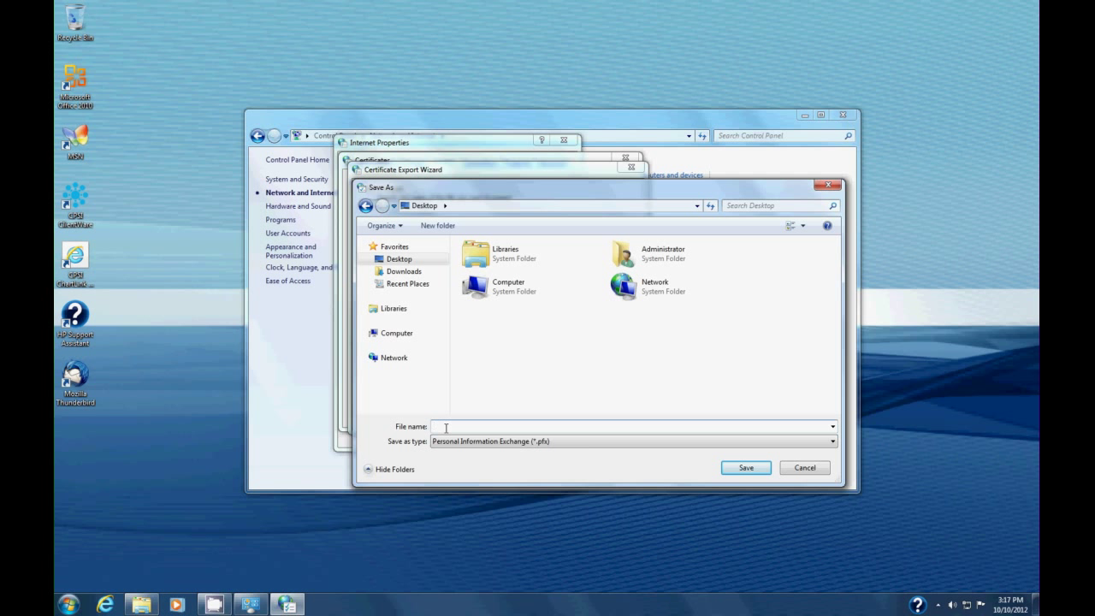
text(HCTPPatriot-Email-Cert)
click(742, 468)
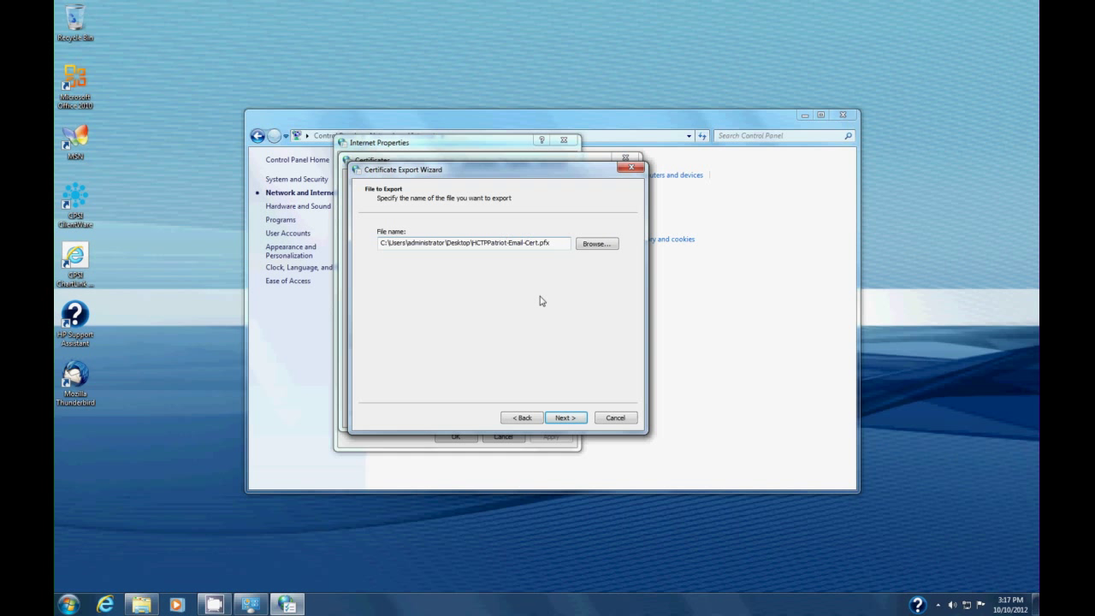
click(565, 417)
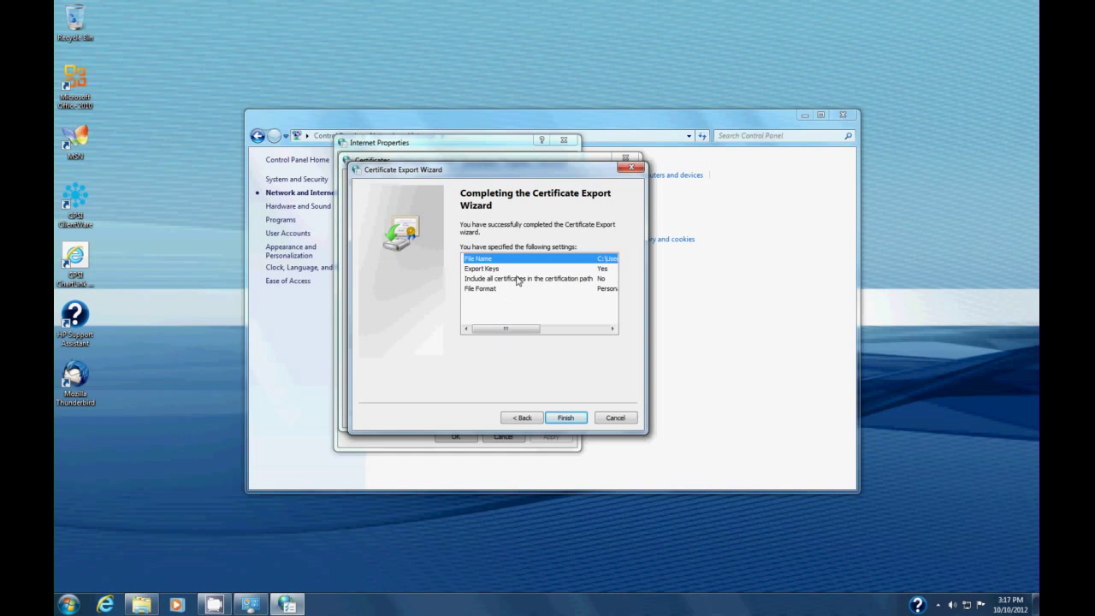
Finish the certificate export and acknowledge the success message.
drag(510, 329, 544, 337)
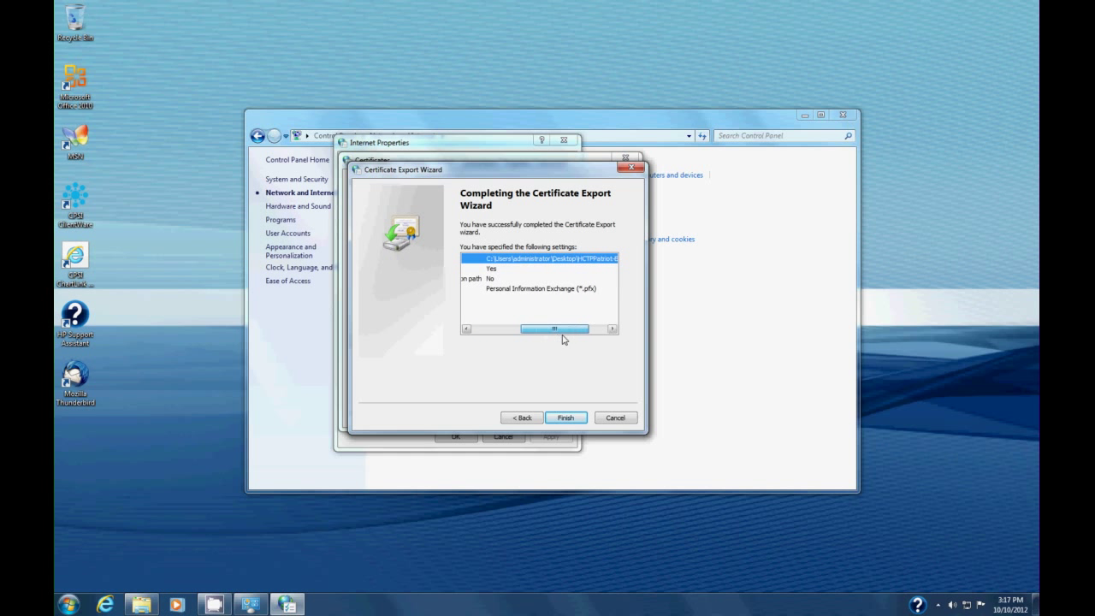
drag(563, 339, 590, 296)
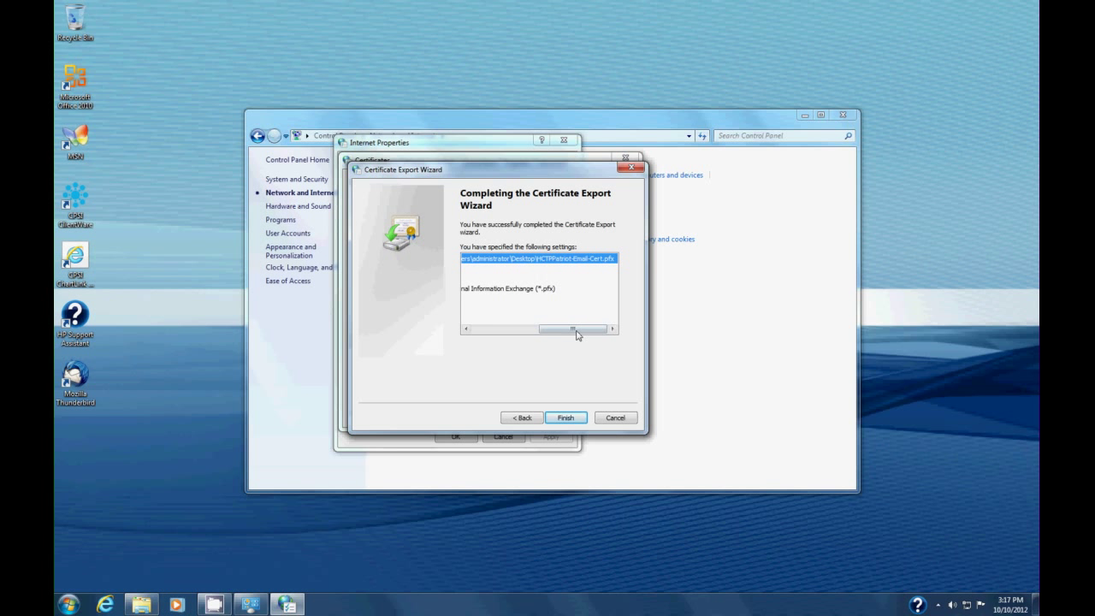
drag(574, 329, 525, 294)
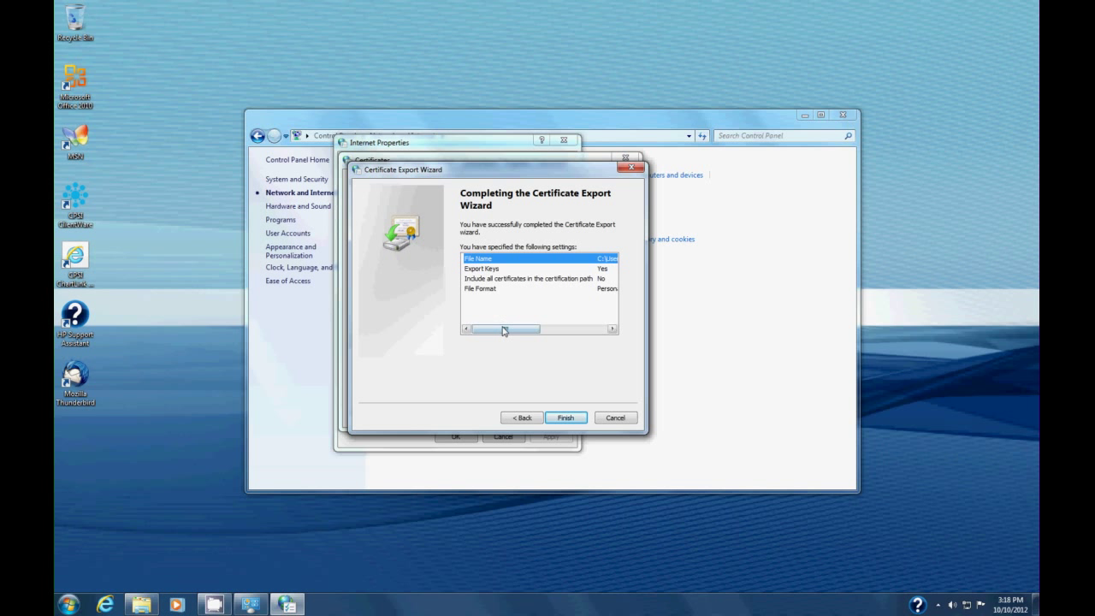
drag(503, 330, 553, 330)
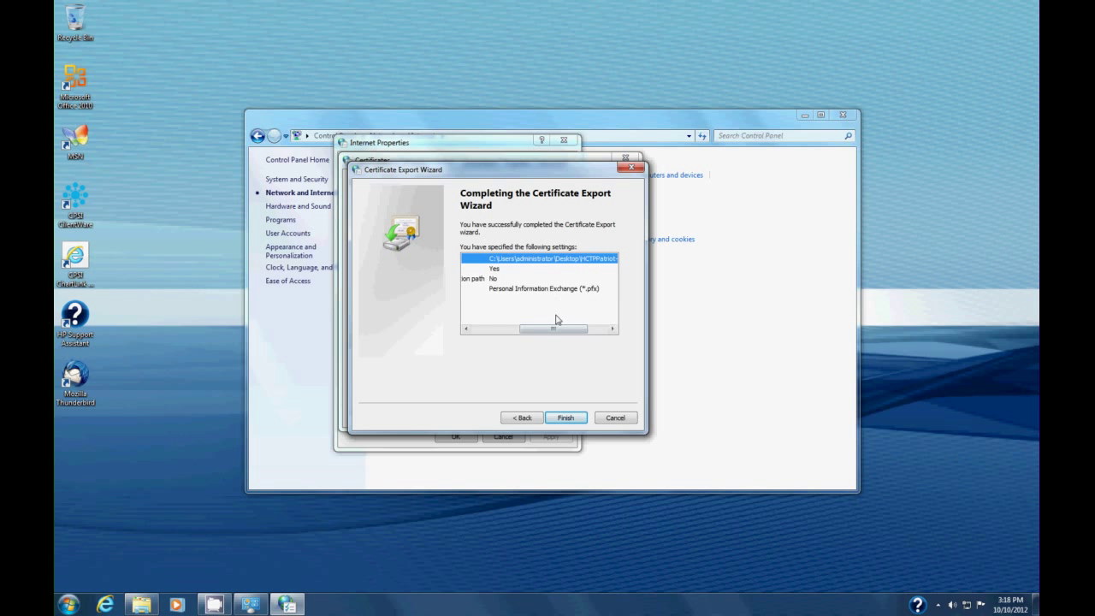
click(569, 418)
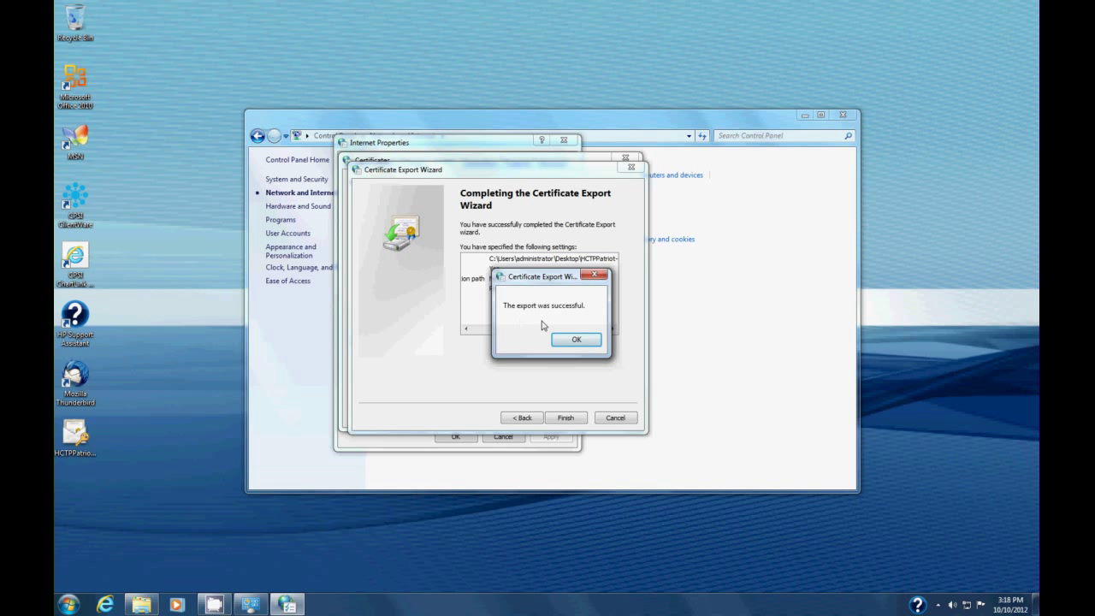
click(574, 341)
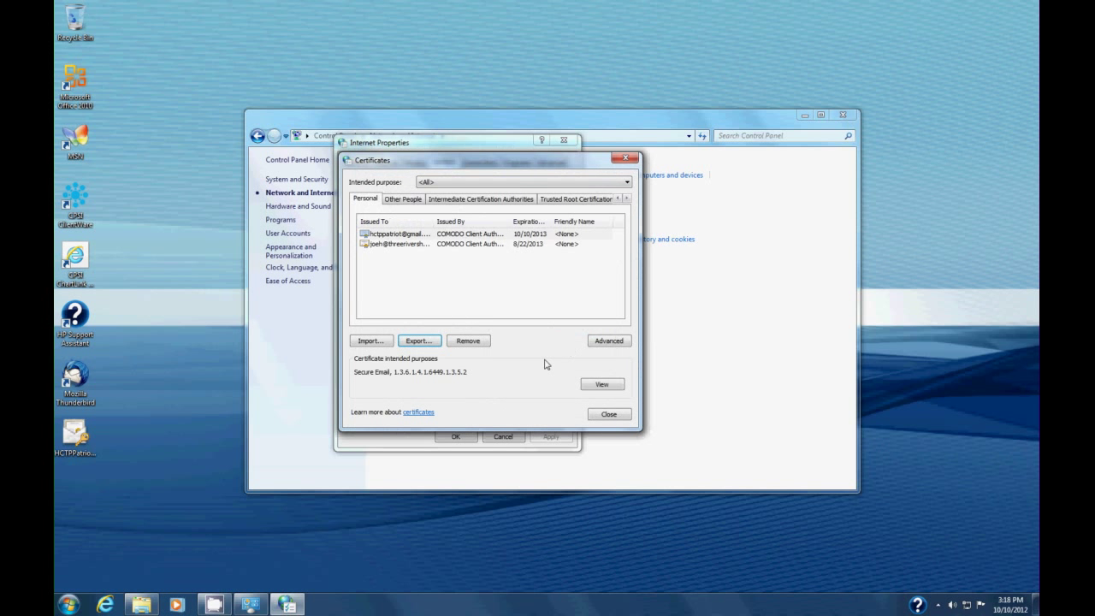
Close the Certificates, Internet Properties and Control Panel windows.
click(609, 414)
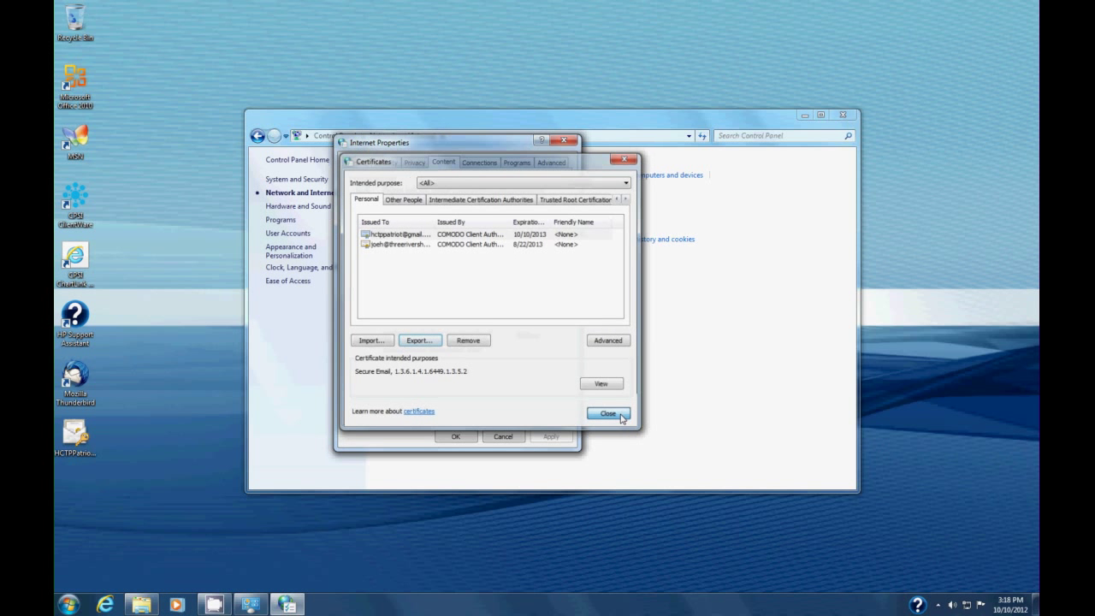
click(455, 436)
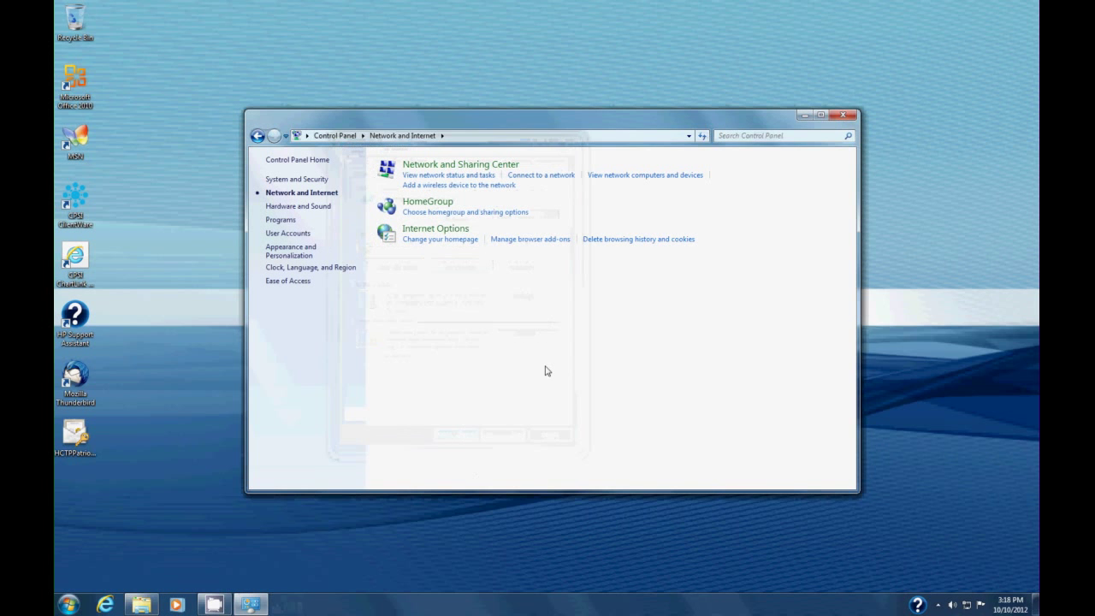
click(843, 113)
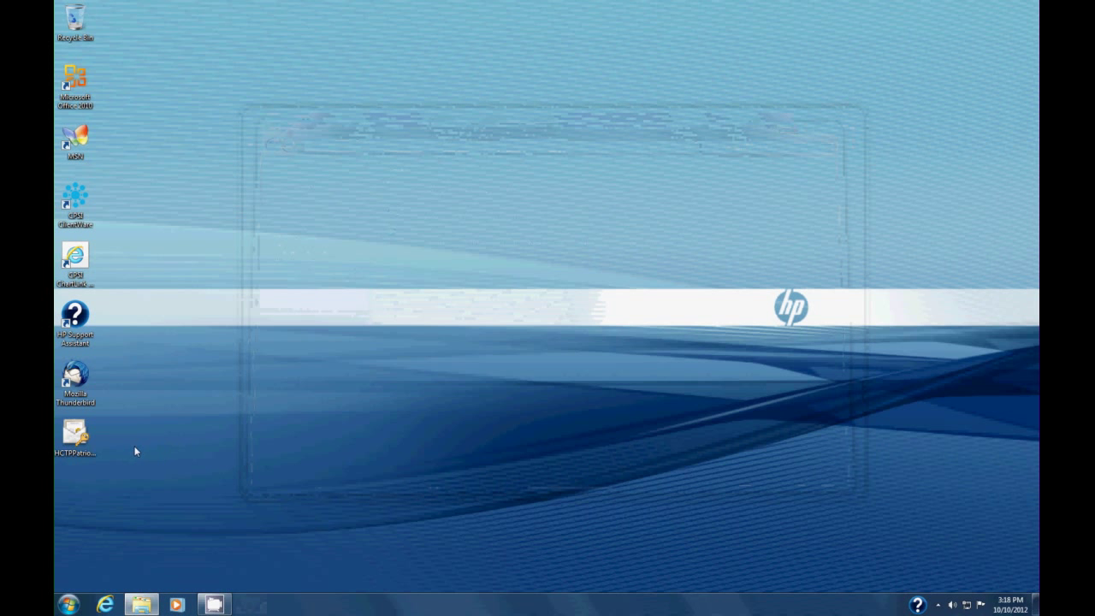
click(74, 434)
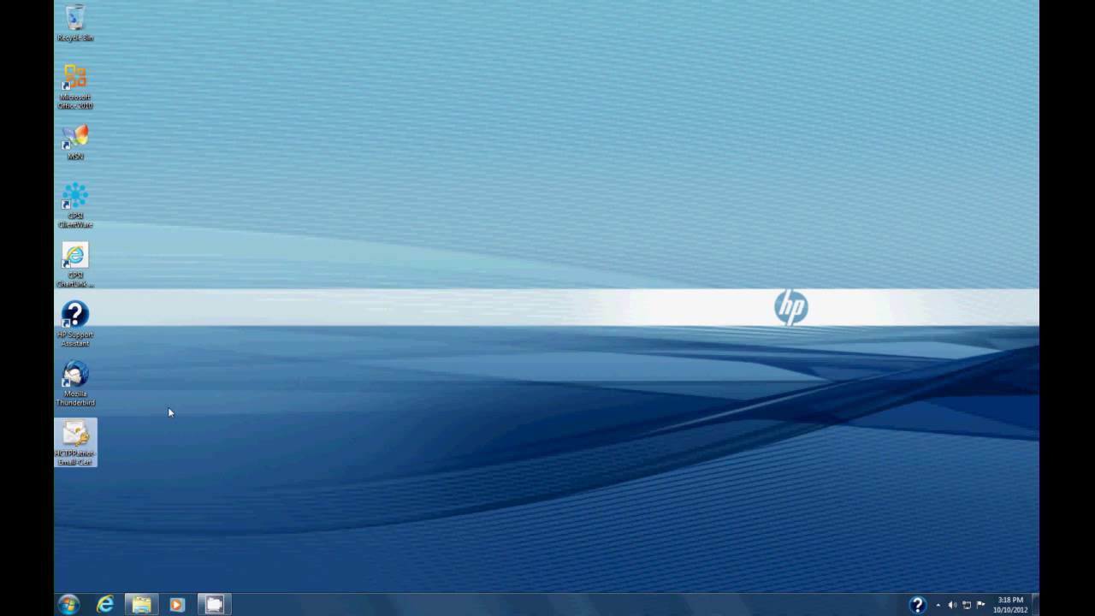
click(86, 387)
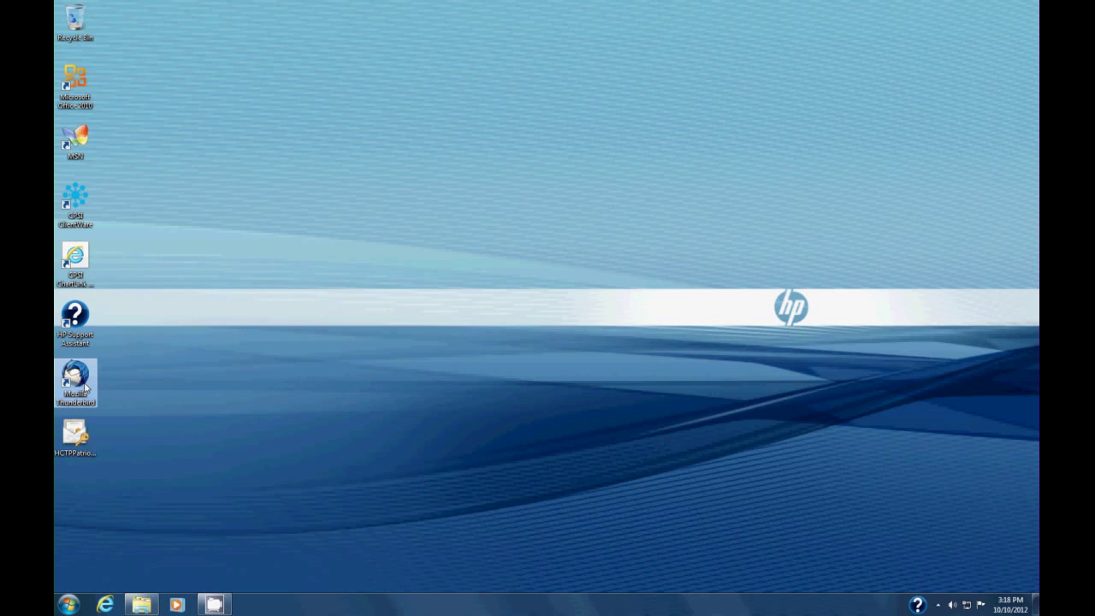
Launch Thunderbird, go to the account's Security settings, and open the Certificate Manager.
double_click(86, 388)
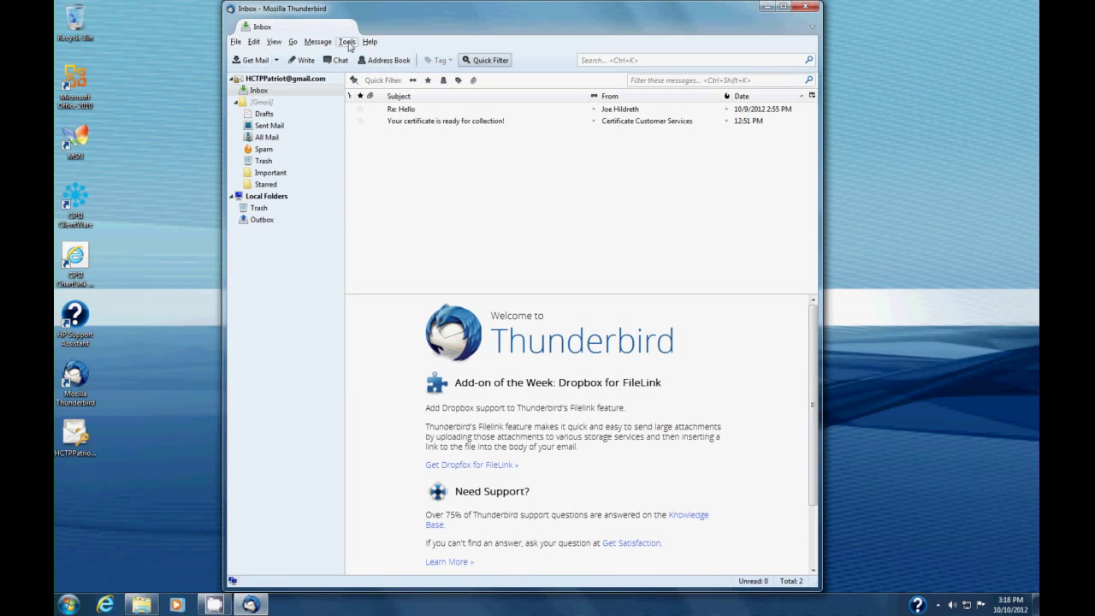
click(348, 42)
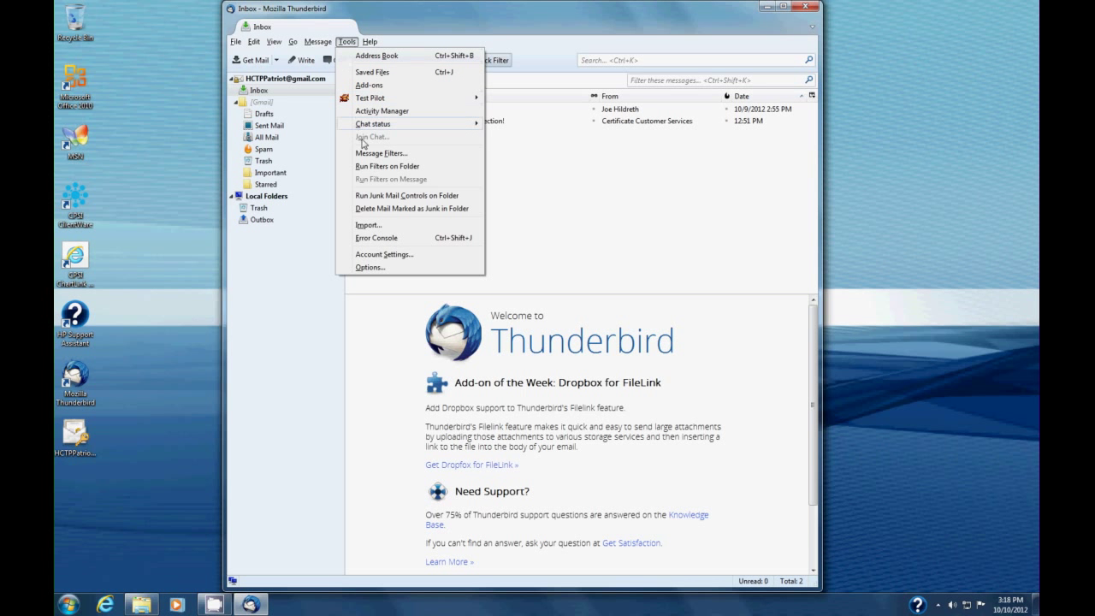
click(393, 254)
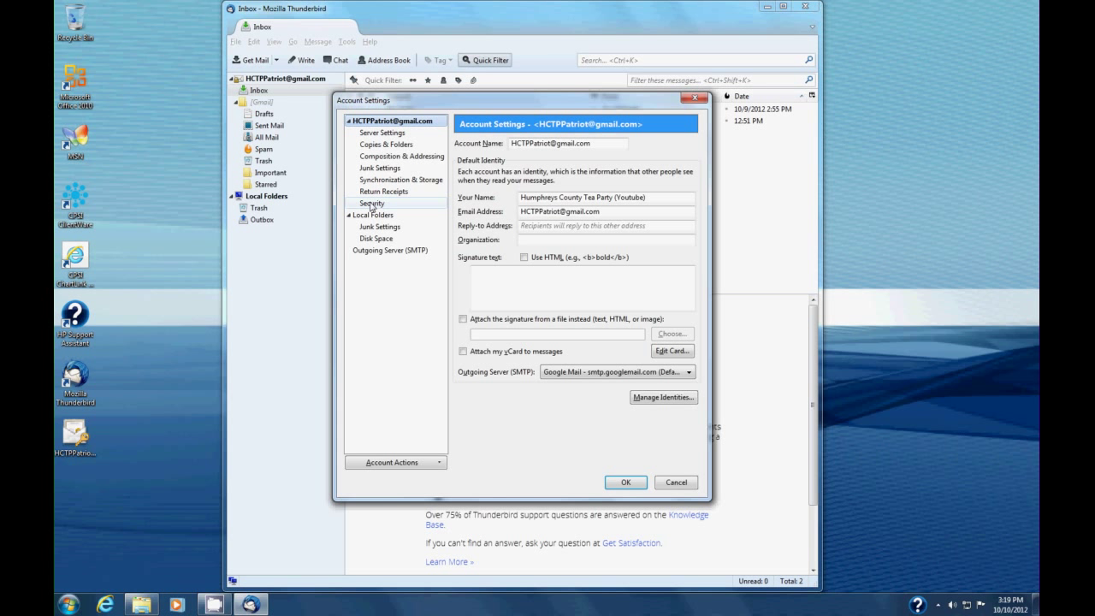
click(374, 207)
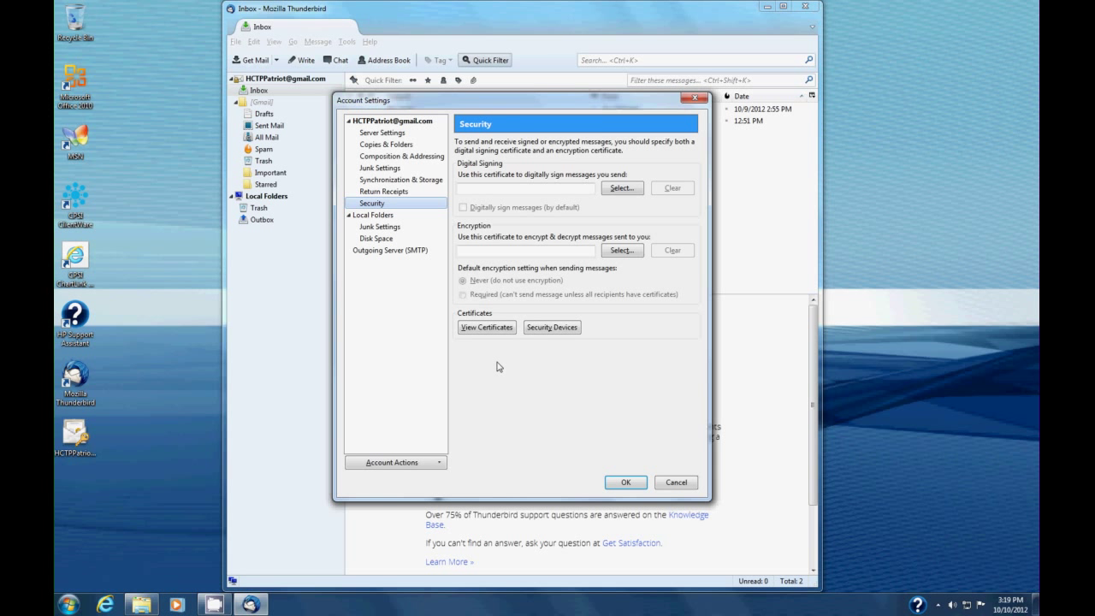
click(488, 331)
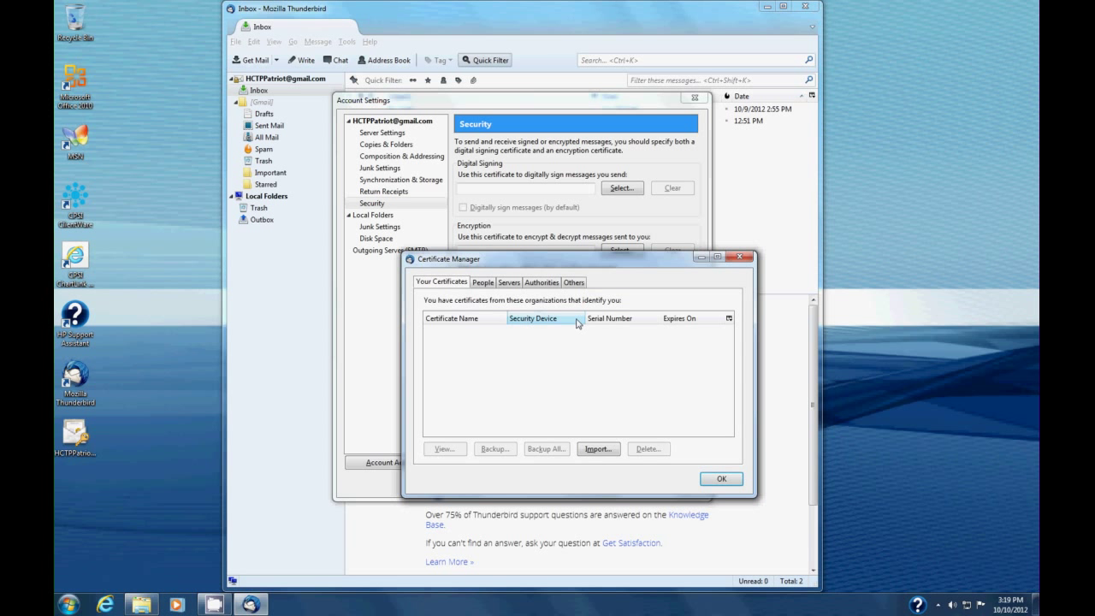
Browse the People, Servers, Authorities and Others tabs, returning to Your Certificates.
click(486, 284)
click(507, 283)
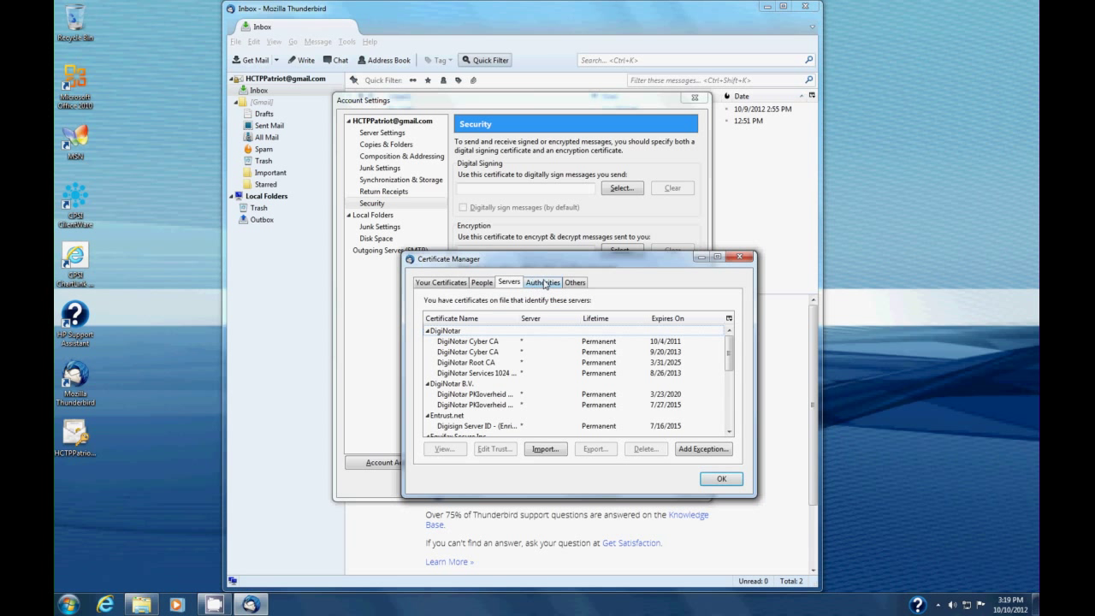
click(544, 283)
click(575, 282)
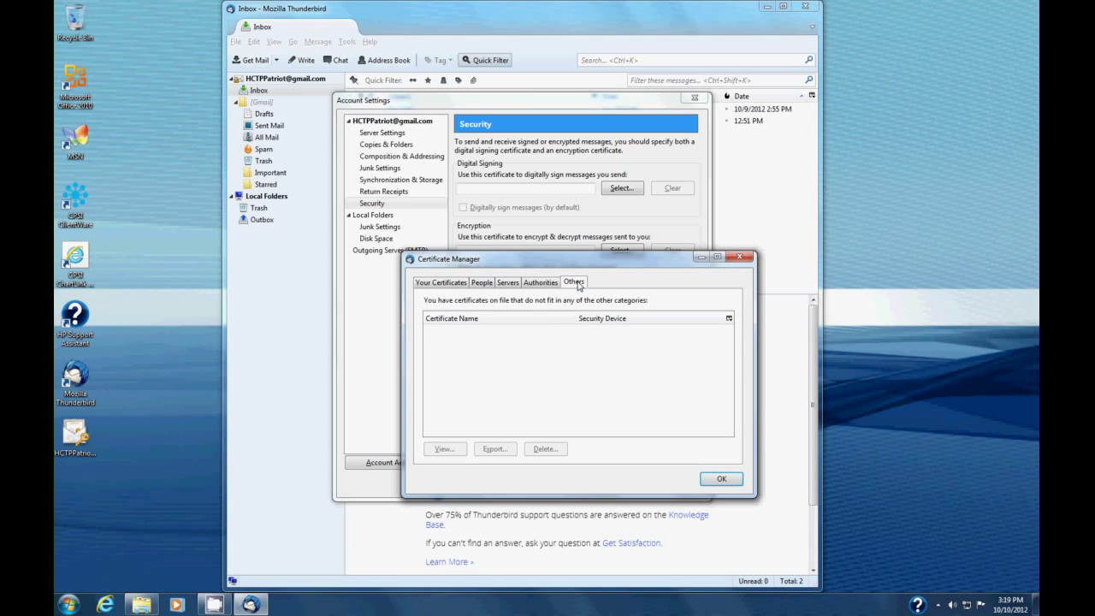
click(437, 285)
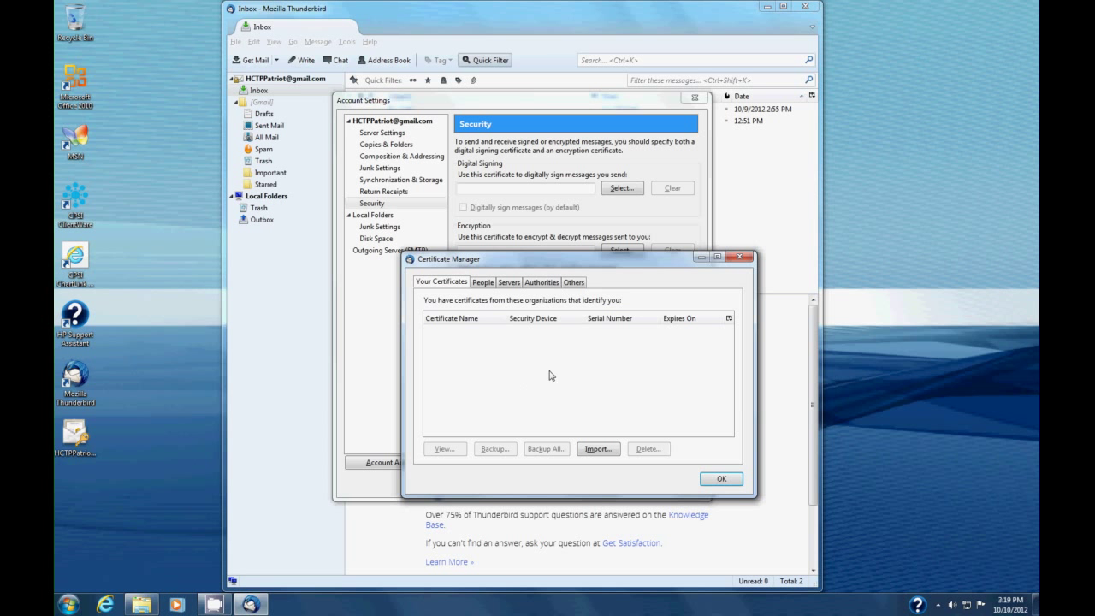
Import the HCTPPatriot-Email-Cert file from the Desktop.
click(598, 450)
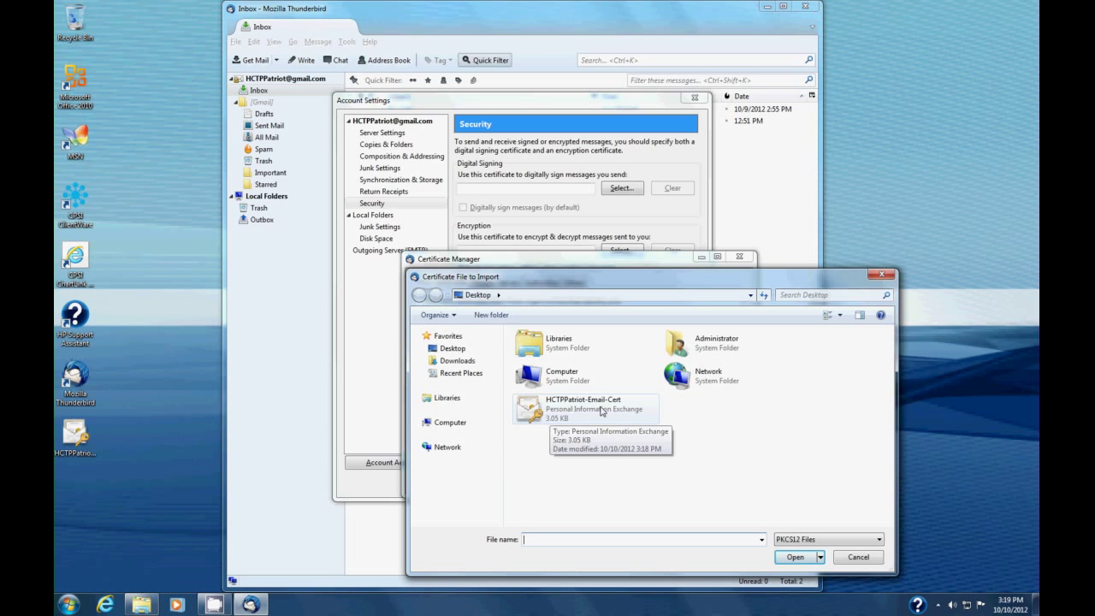
click(534, 409)
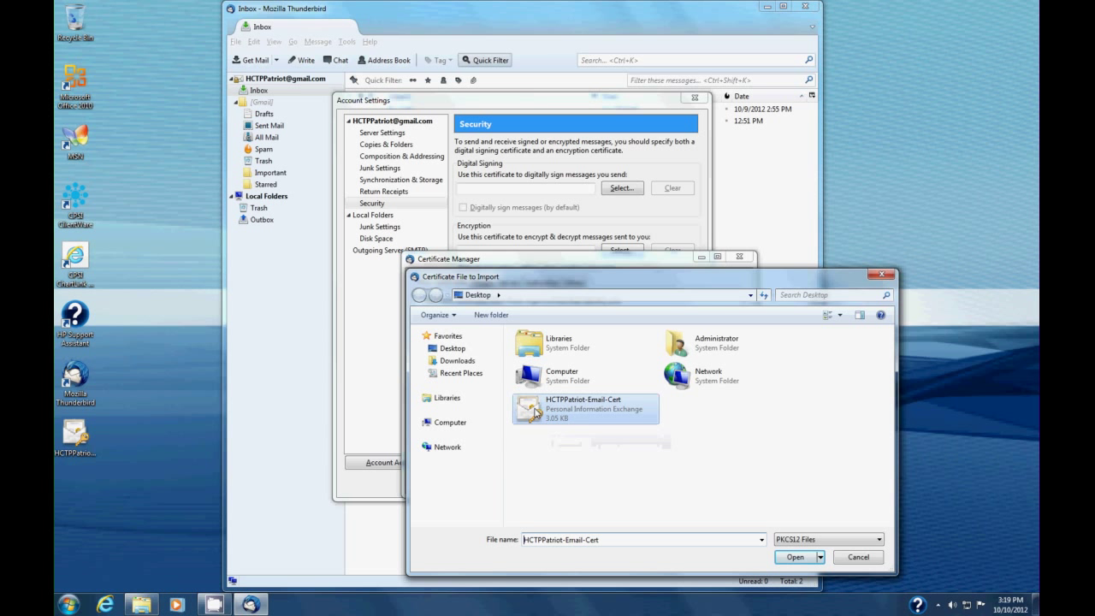
click(789, 560)
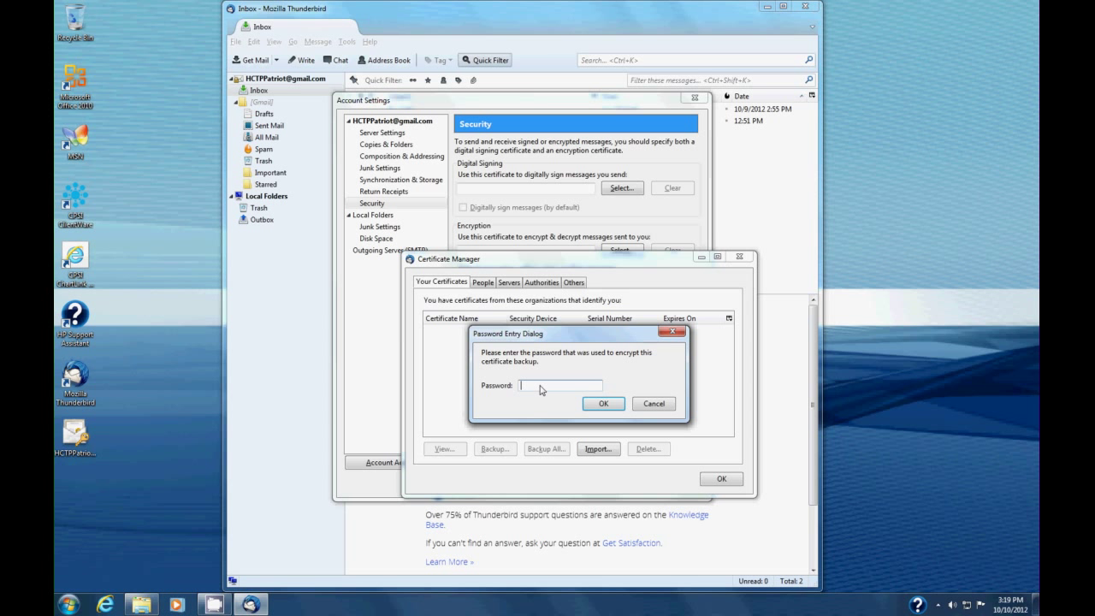
Enter the backup password to restore the COMODO CA Limited certificate, then close Certificate Manager.
text(password123)
click(603, 404)
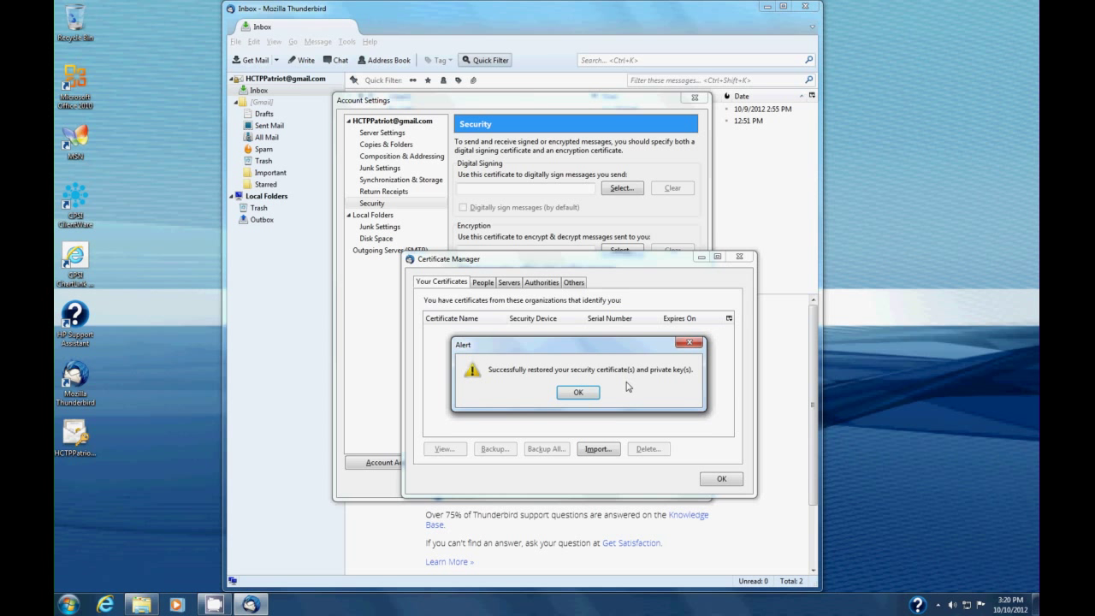
click(588, 394)
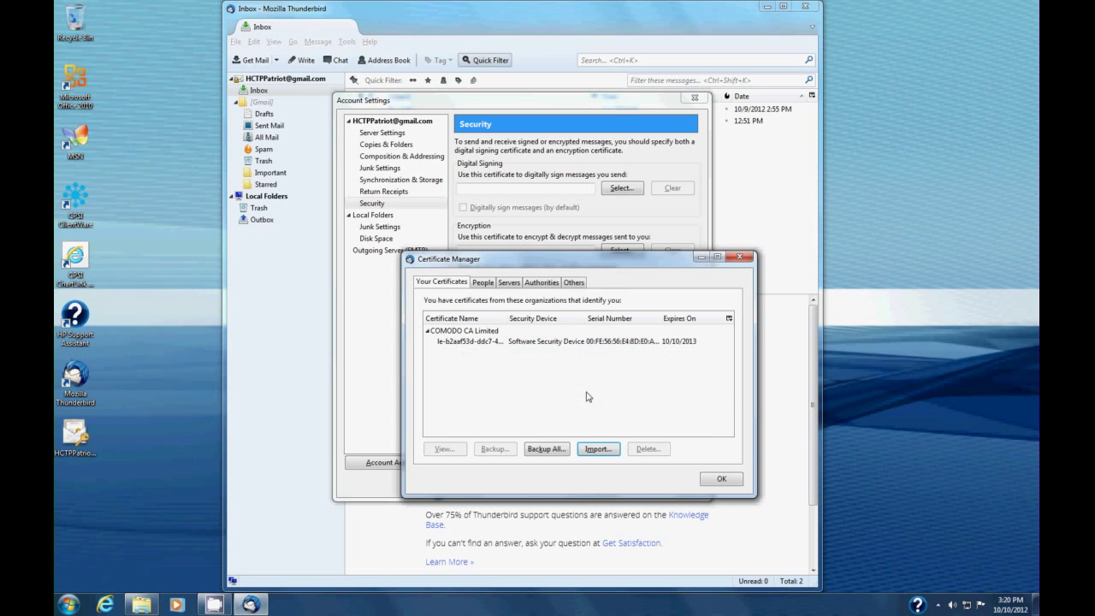
click(720, 479)
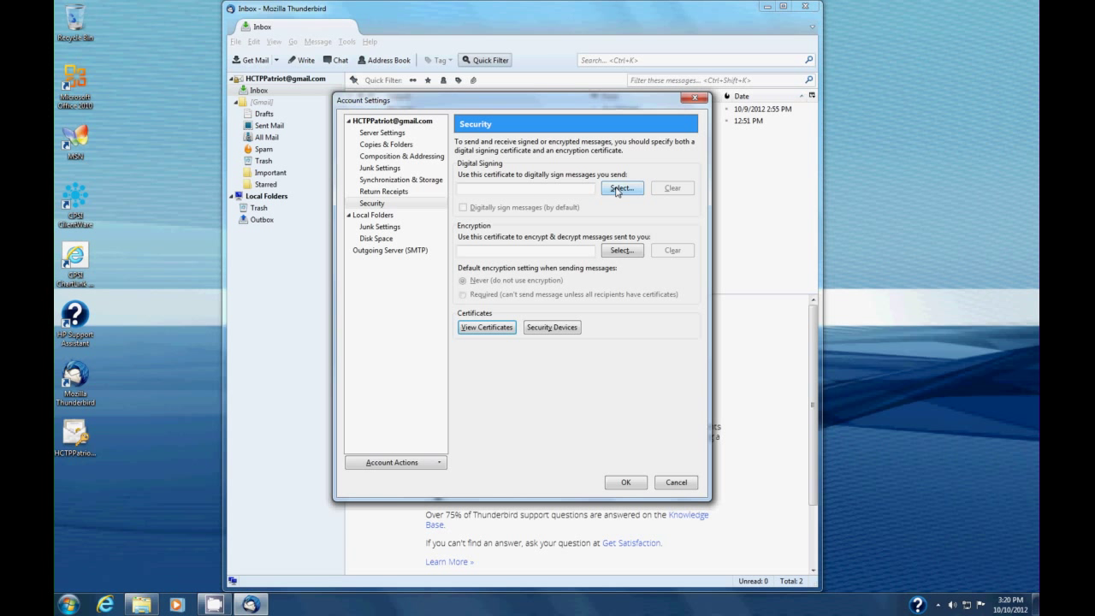
Select the imported certificate for digital signing and reuse it for encryption.
click(618, 188)
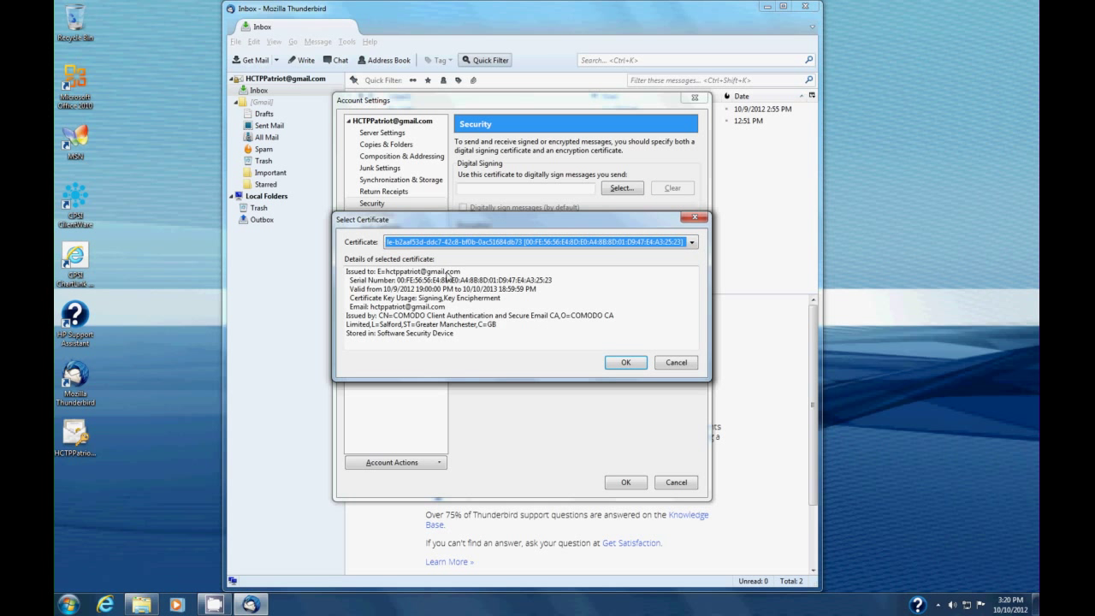
click(623, 363)
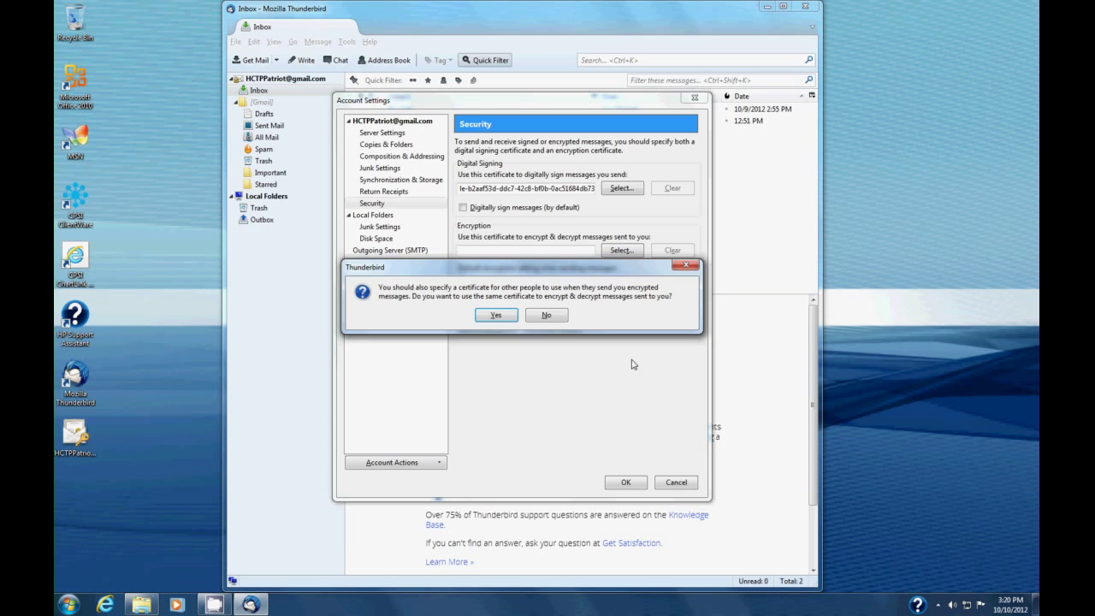
click(499, 316)
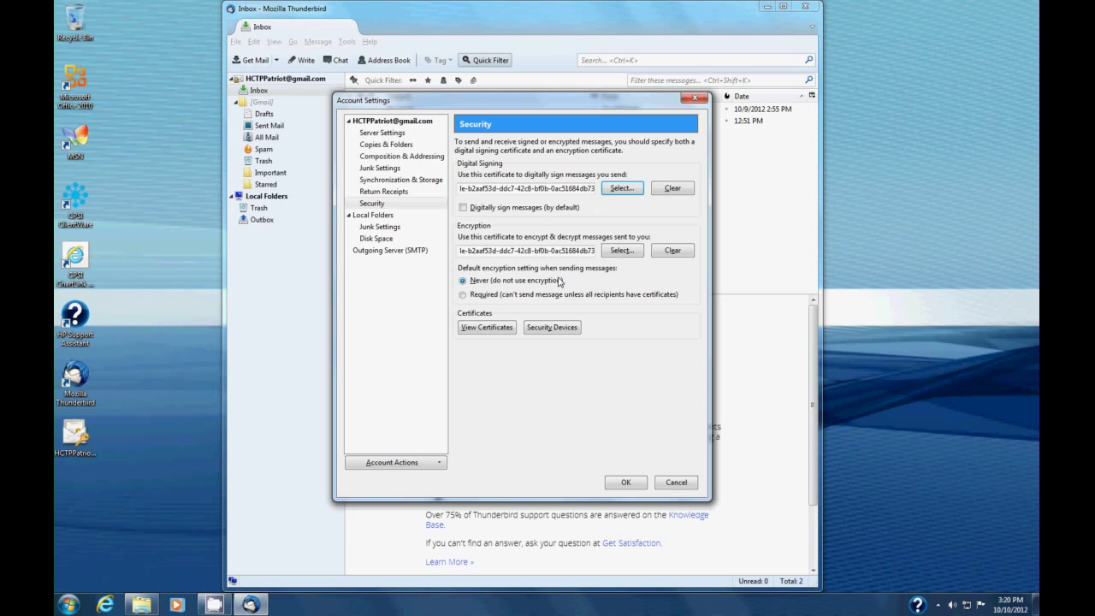
Confirm the Account Settings so the chosen signing and encryption certificate is applied.
click(622, 483)
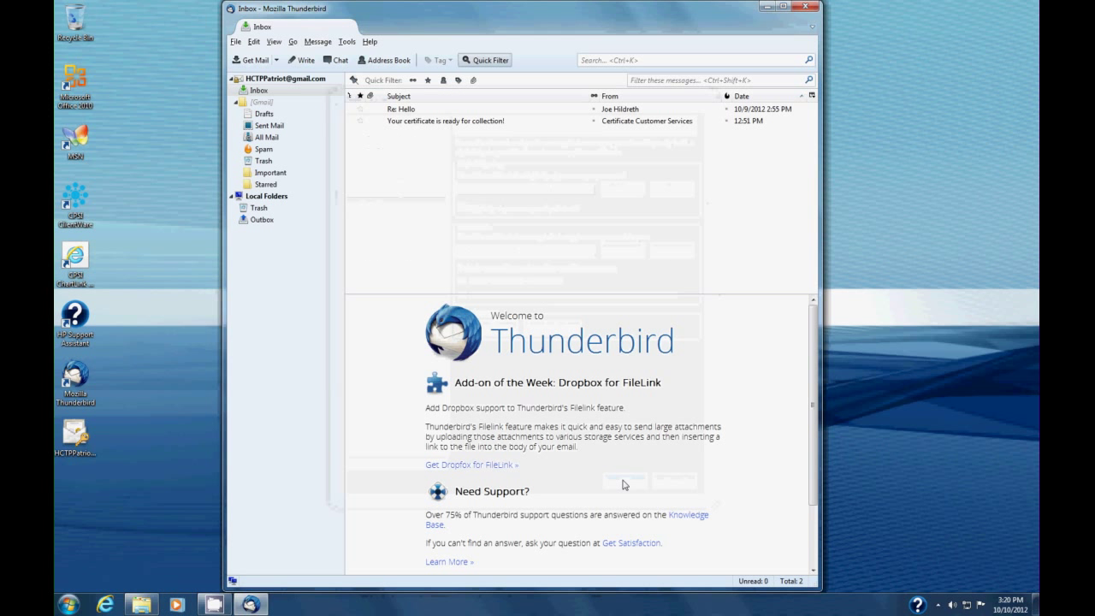